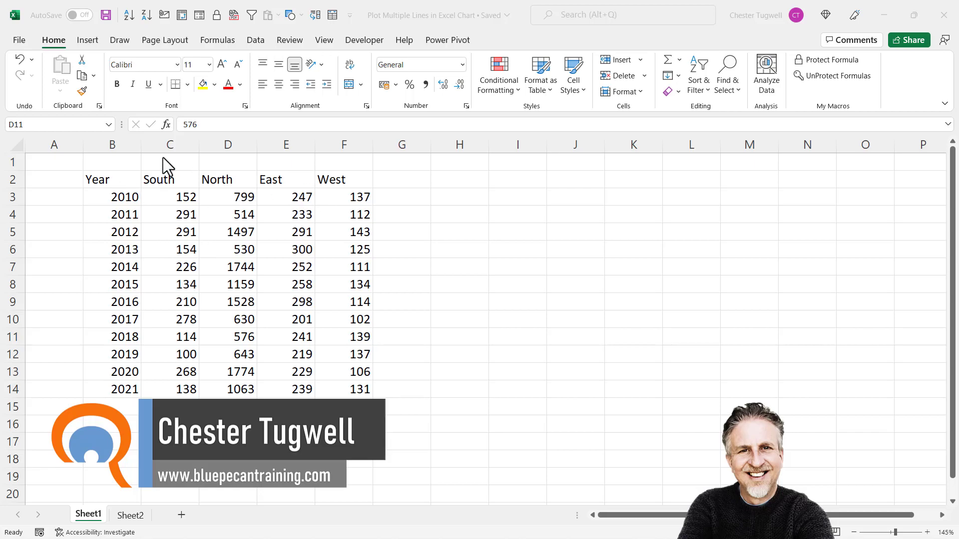
# Review the separate tables on Sheet2, then select years 2010–2021 in column B of Sheet1
pyautogui.click(131, 515)
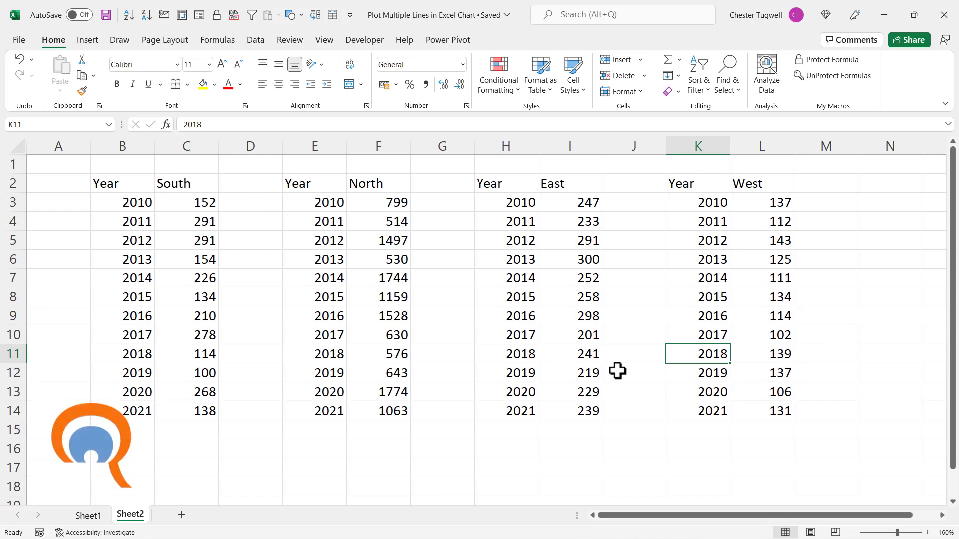
pyautogui.click(95, 516)
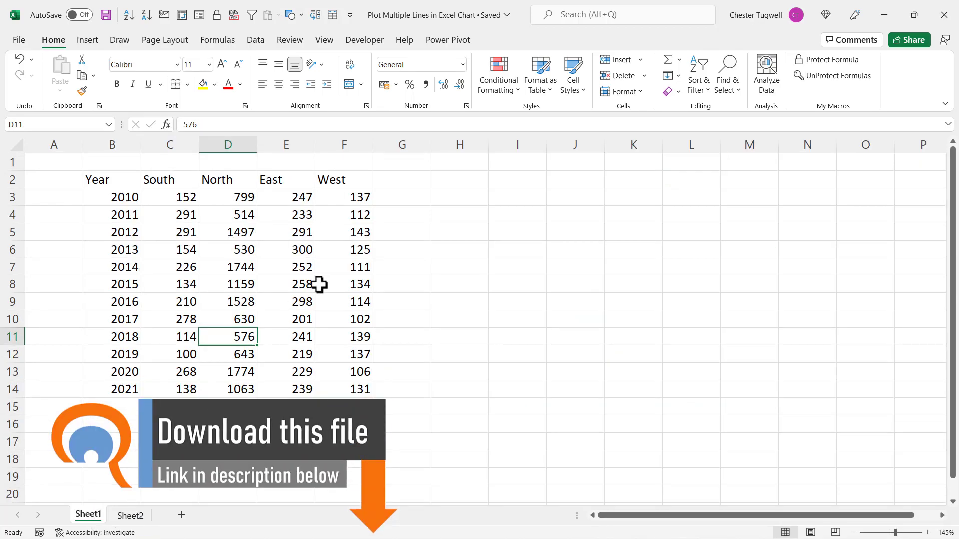
pyautogui.moveTo(122, 197); pyautogui.dragTo(111, 387)
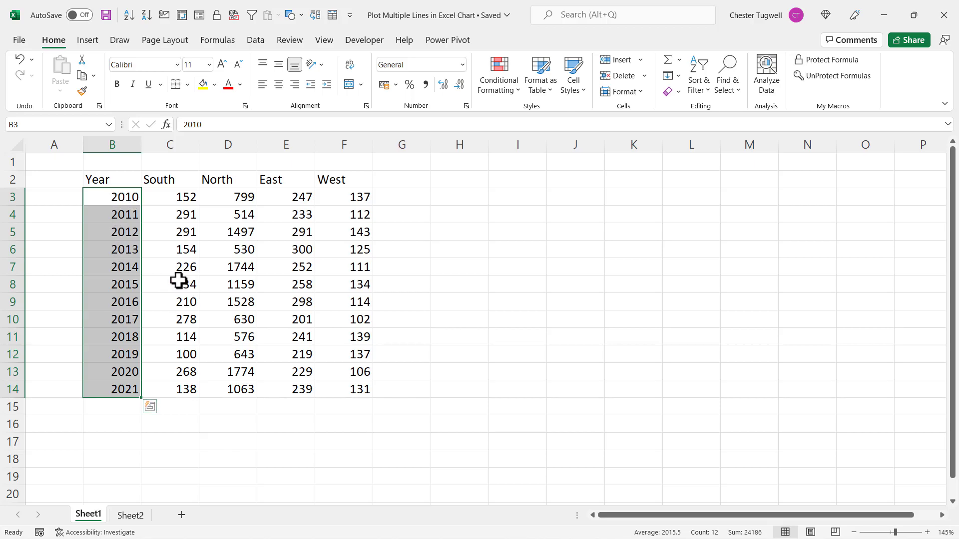
# Insert a 2-D line chart of the whole sales table and move it beside the data
pyautogui.click(221, 254)
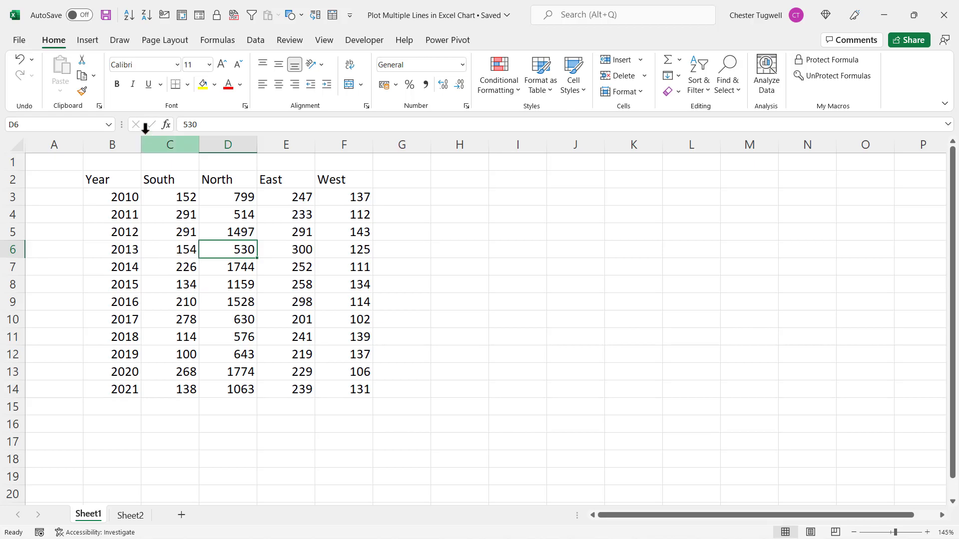
pyautogui.click(87, 40)
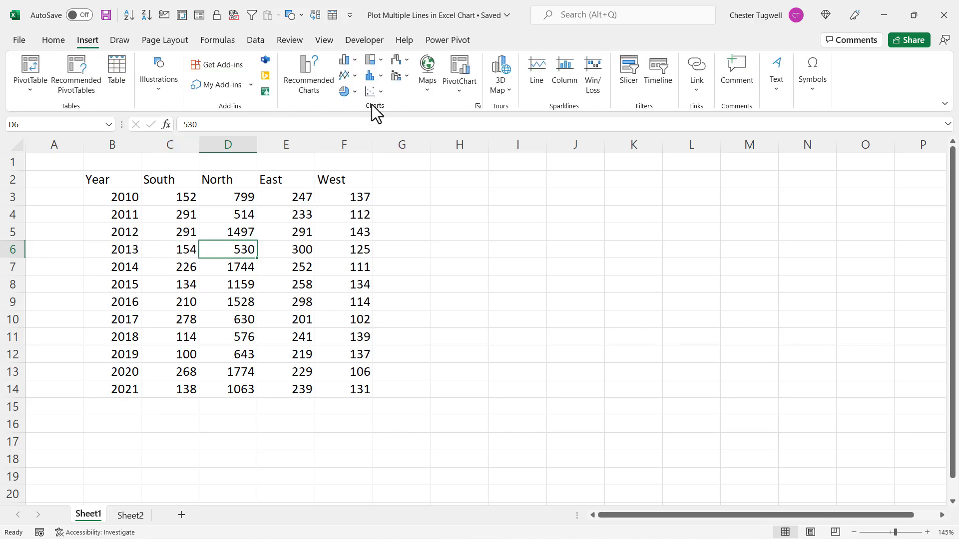
pyautogui.click(352, 74)
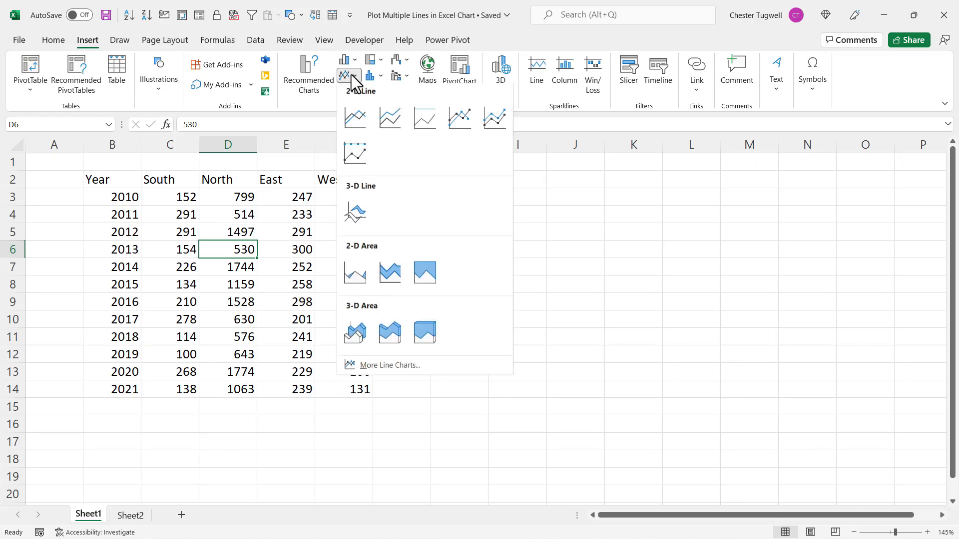
pyautogui.click(356, 121)
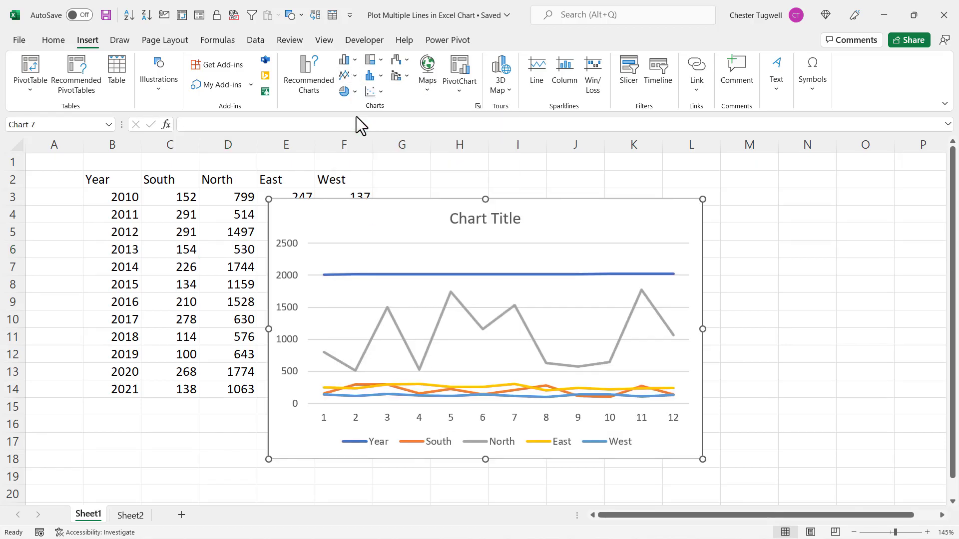
pyautogui.moveTo(455, 198); pyautogui.dragTo(519, 179)
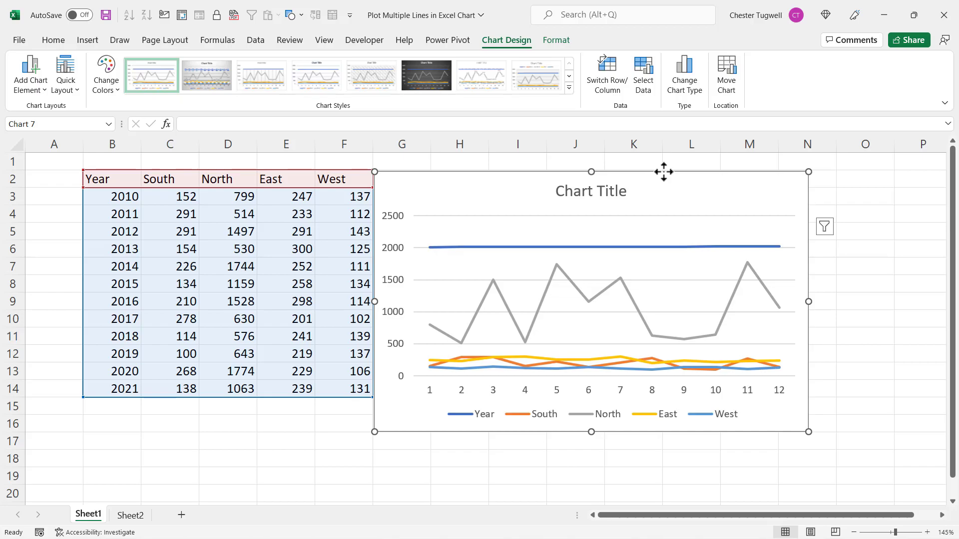
# Delete the selected line chart from Sheet1
pyautogui.press('Delete')
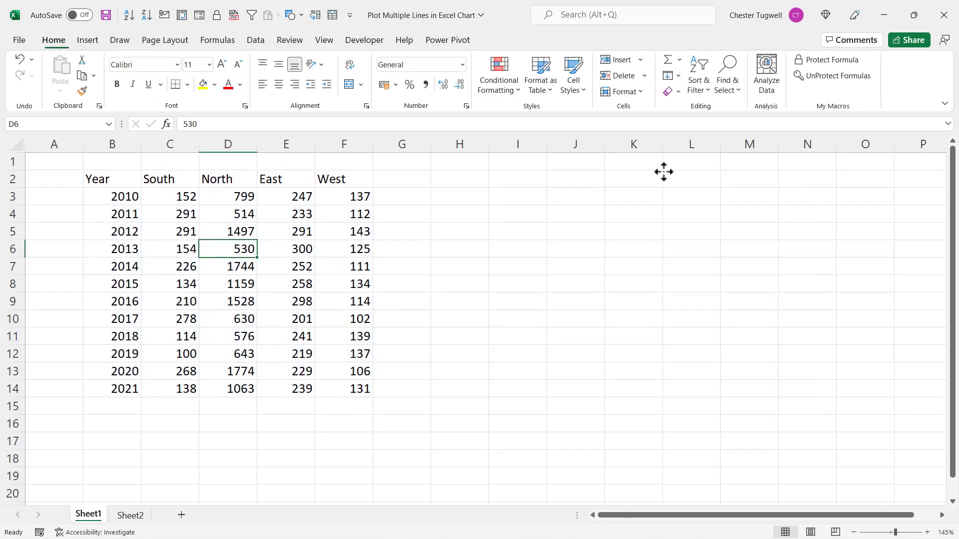
# Prefix B3's 2010 with an apostrophe and fill the text years down to B14
pyautogui.doubleClick(116, 199)
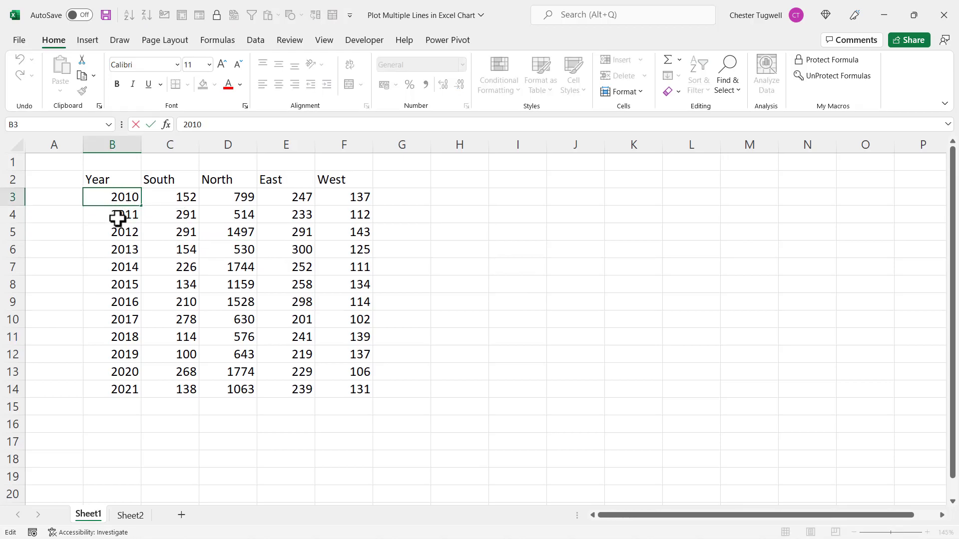
pyautogui.write("'")
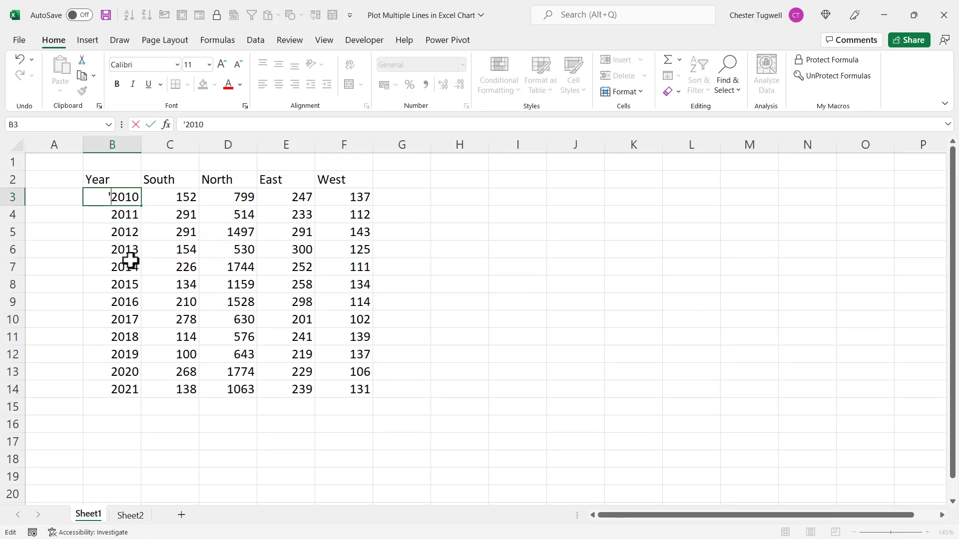
pyautogui.press('Return')
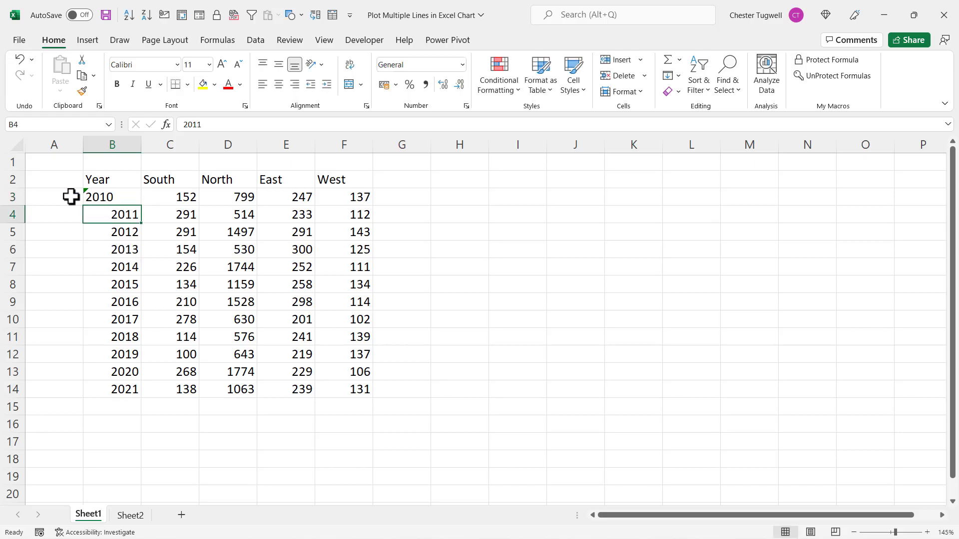
pyautogui.click(115, 197)
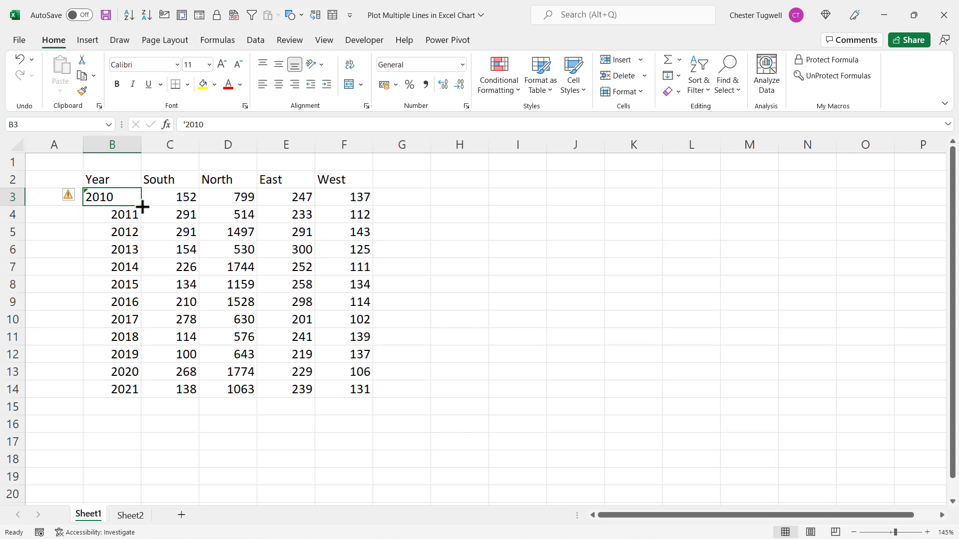
pyautogui.moveTo(143, 207); pyautogui.dragTo(131, 392)
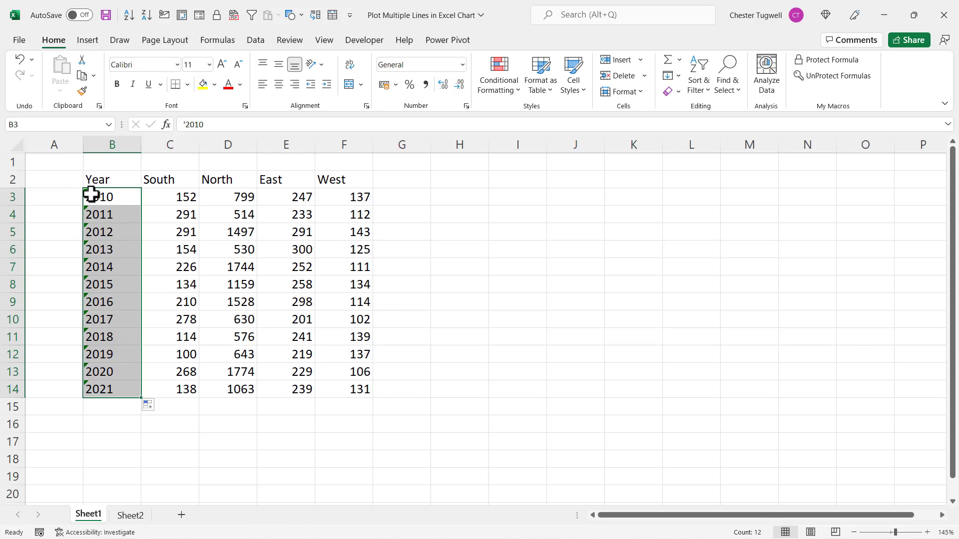
# Ignore the number-stored-as-text warnings on B3:B14
pyautogui.moveTo(105, 196); pyautogui.dragTo(105, 392)
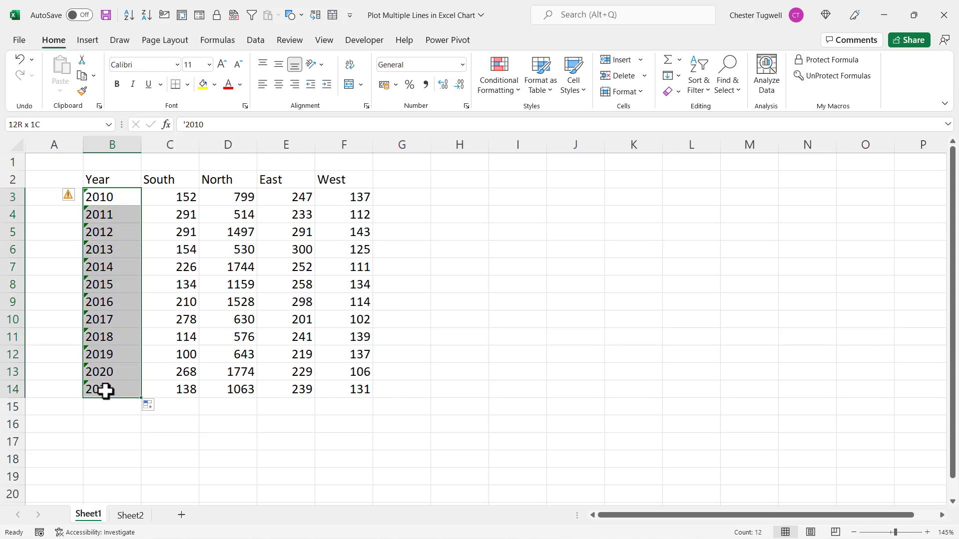
pyautogui.click(78, 196)
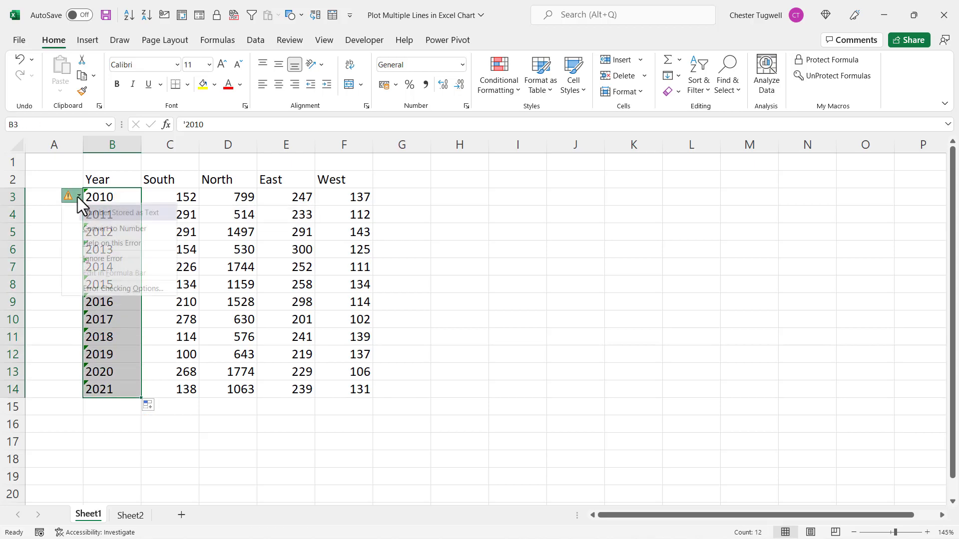
pyautogui.click(87, 260)
pyautogui.click(226, 265)
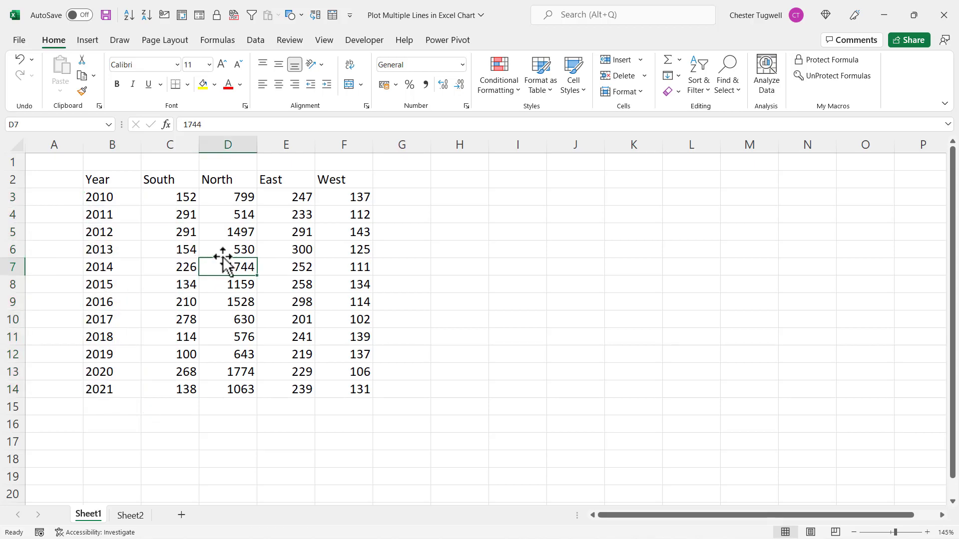
# Insert a 2-D line chart of South, North, East and West and nudge it left
pyautogui.click(91, 45)
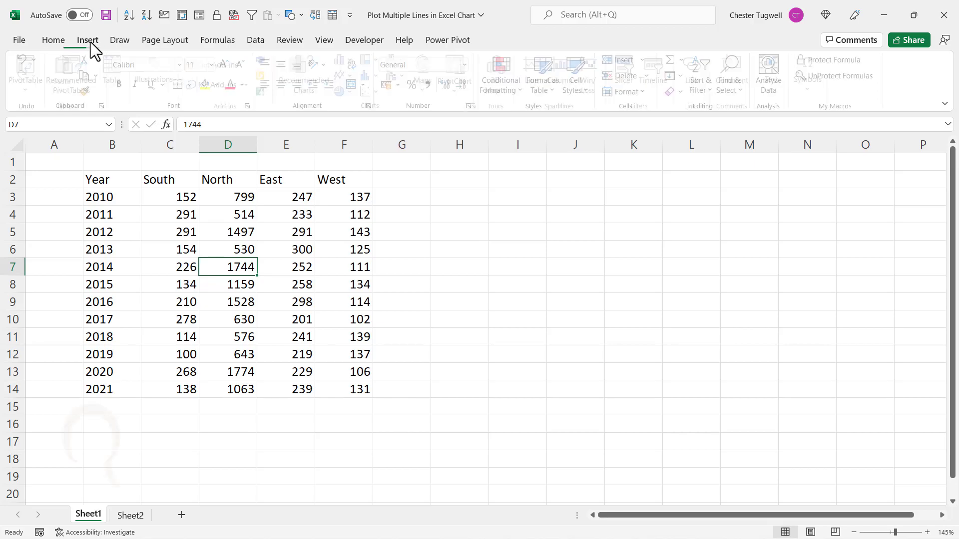
pyautogui.click(345, 76)
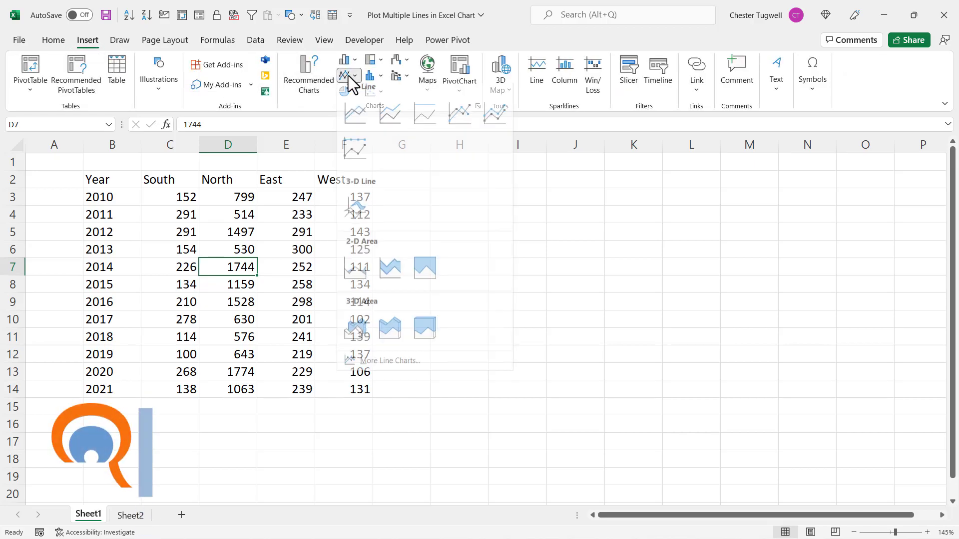
pyautogui.click(361, 125)
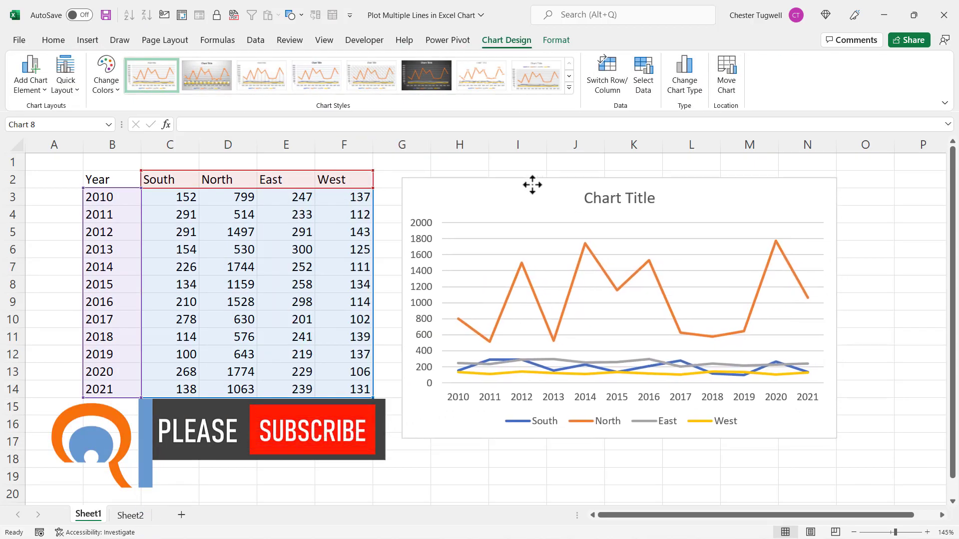
pyautogui.moveTo(533, 185); pyautogui.dragTo(523, 184)
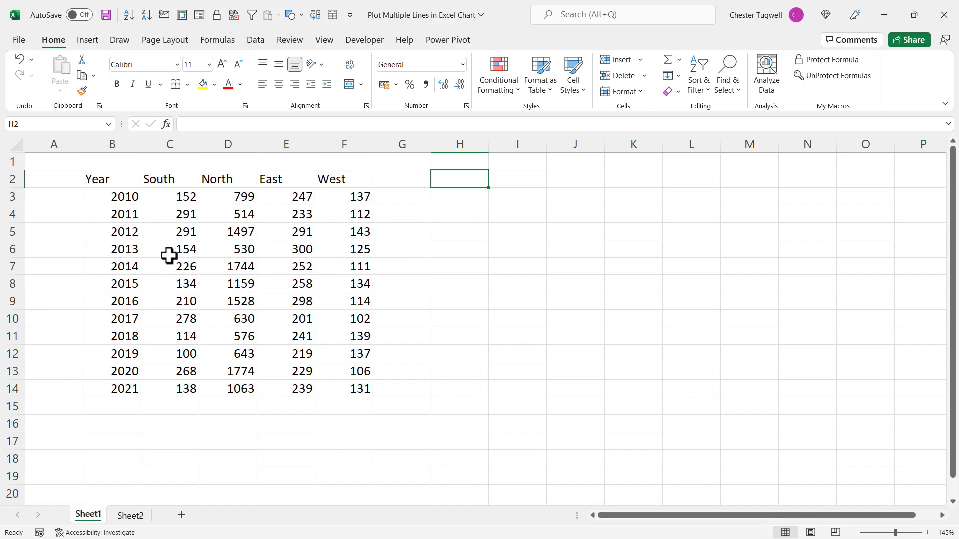
# With empty cell H2 selected, insert a blank 2-D line chart and move it beside the table
pyautogui.click(211, 253)
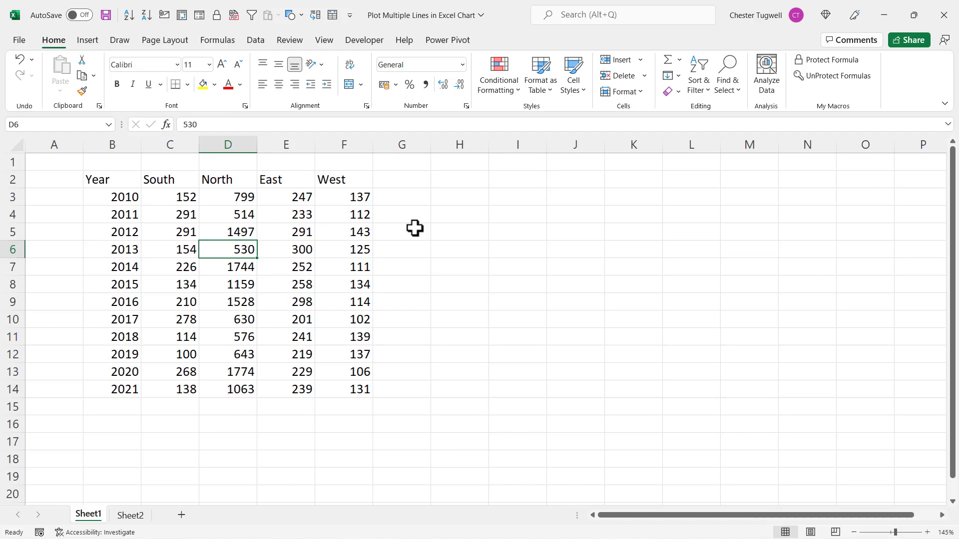
pyautogui.click(444, 183)
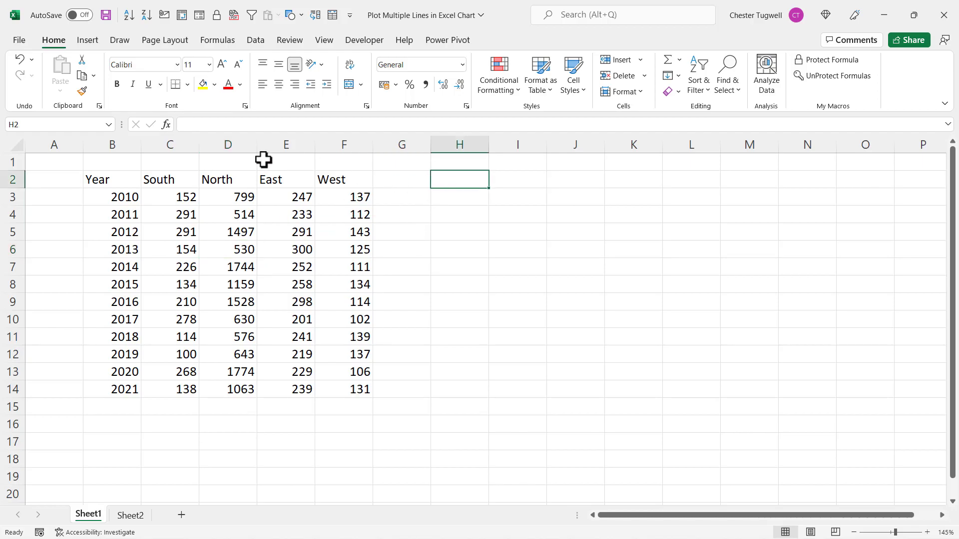
pyautogui.click(84, 40)
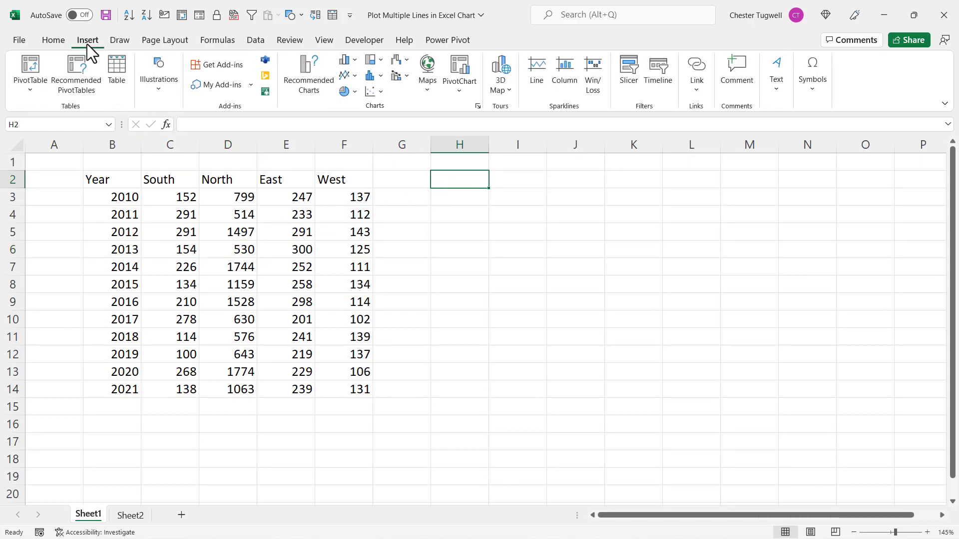
pyautogui.click(348, 75)
pyautogui.click(357, 113)
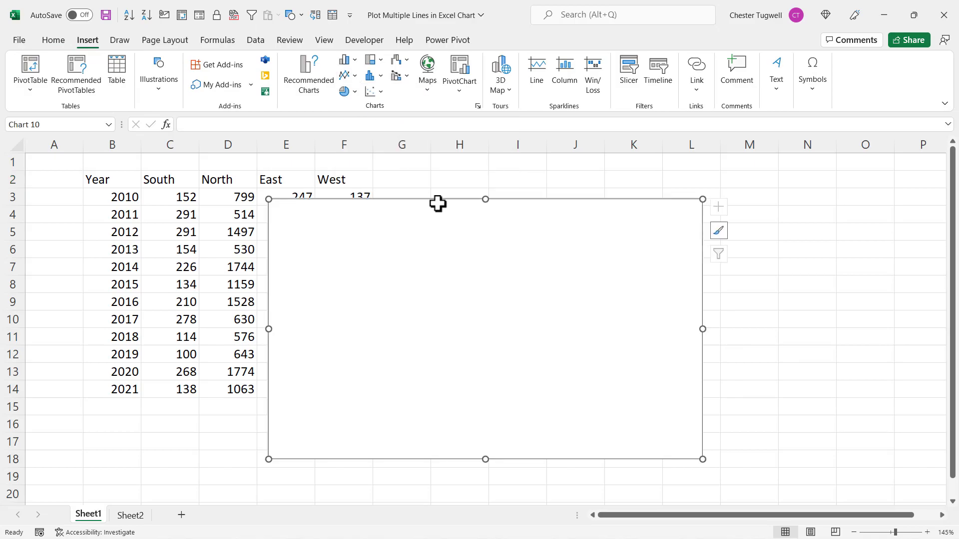
pyautogui.moveTo(443, 203); pyautogui.dragTo(607, 186)
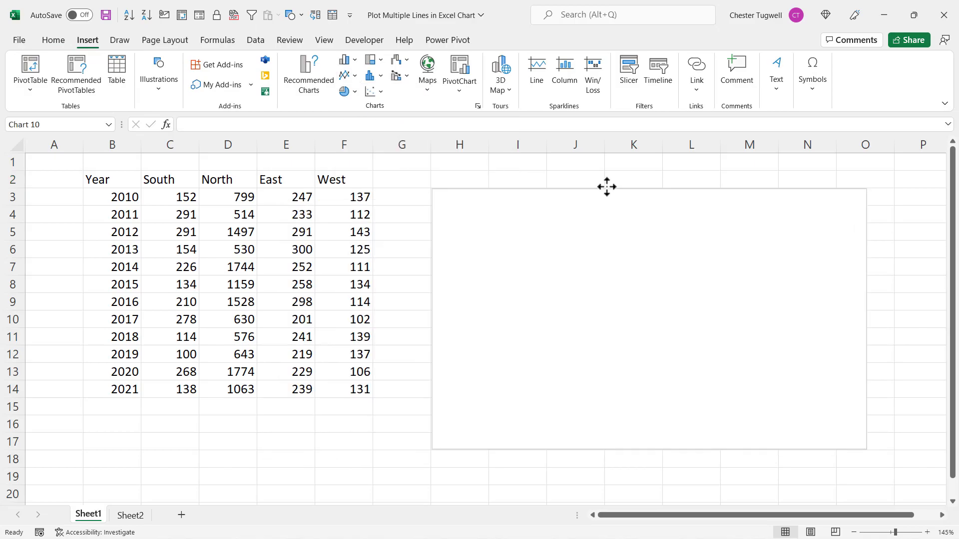
# Set the chart data to C2:F14 with horizontal axis labels from B3:B14
pyautogui.rightClick(605, 234)
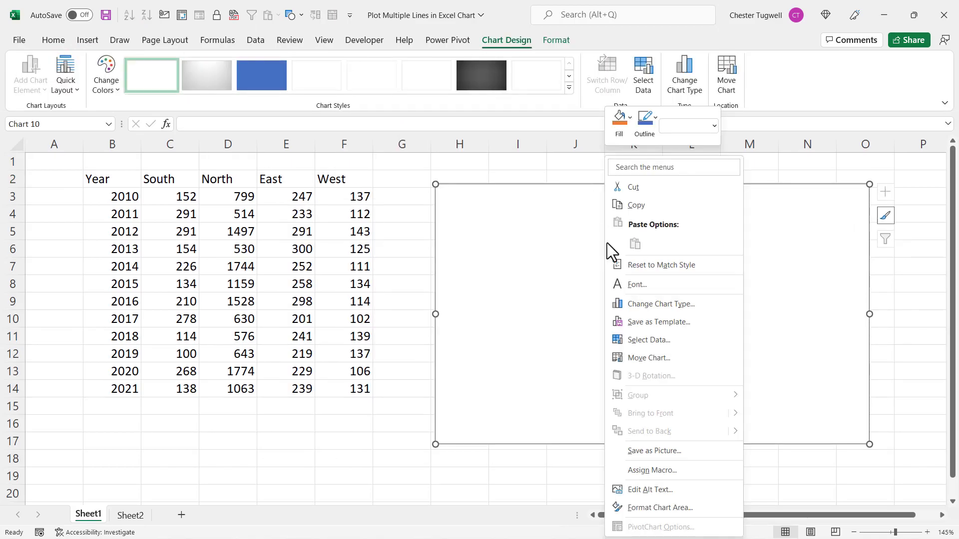
pyautogui.click(641, 345)
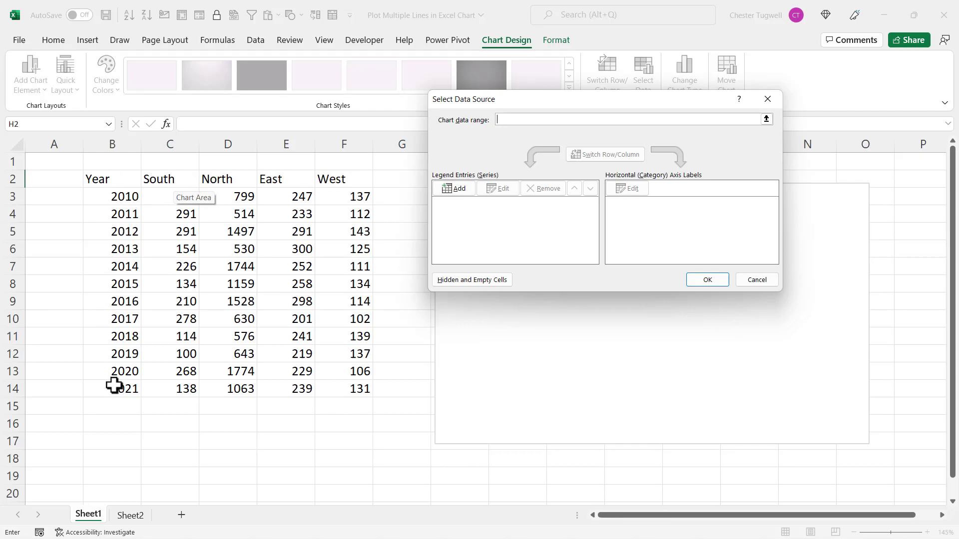
pyautogui.click(161, 179)
pyautogui.moveTo(161, 179); pyautogui.dragTo(354, 387)
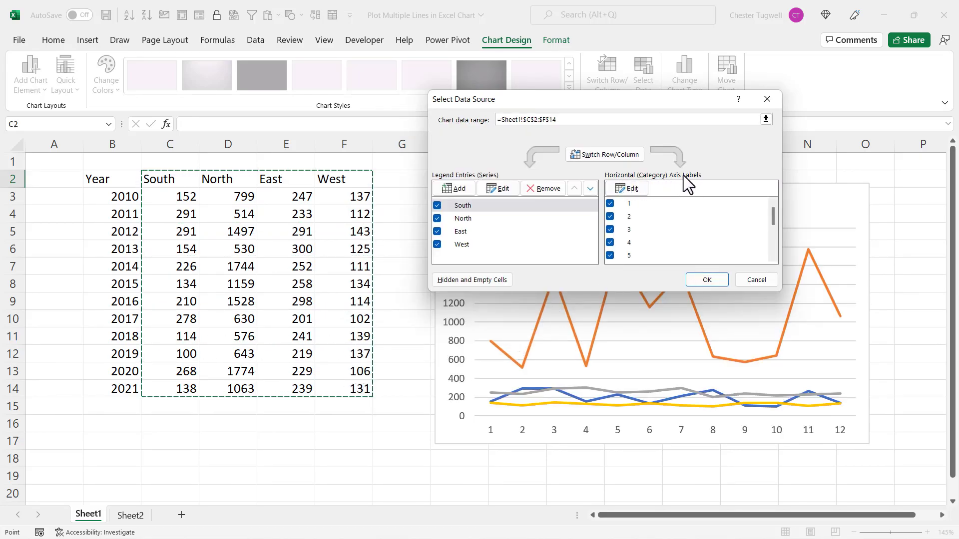
pyautogui.click(630, 189)
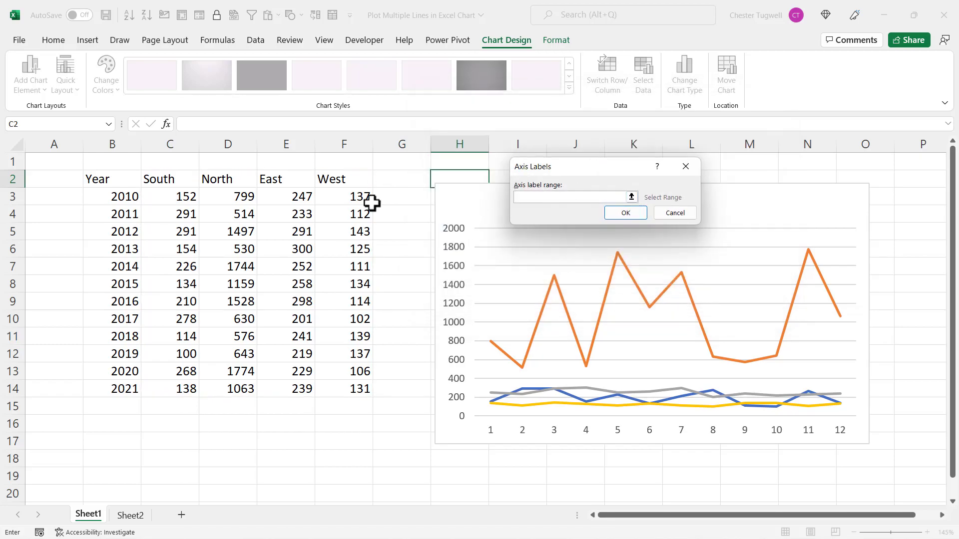
pyautogui.moveTo(113, 199); pyautogui.dragTo(106, 386)
pyautogui.click(635, 214)
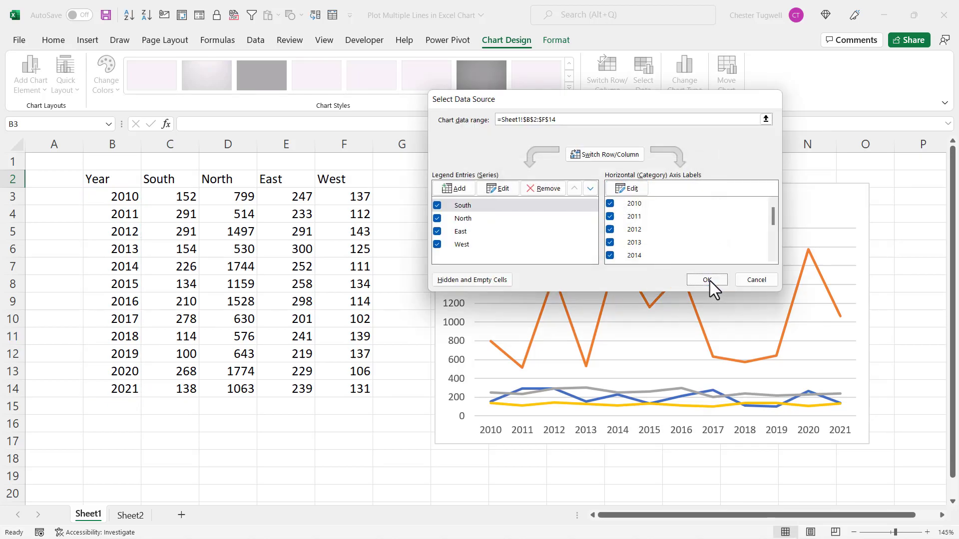
pyautogui.click(709, 281)
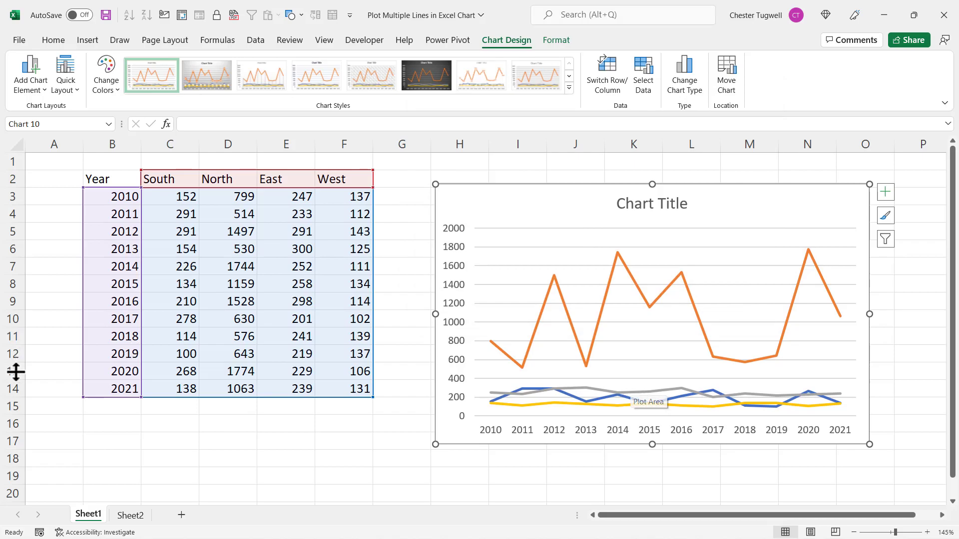
# On Sheet2, select an empty cell and insert a blank 2-D line chart
pyautogui.click(132, 516)
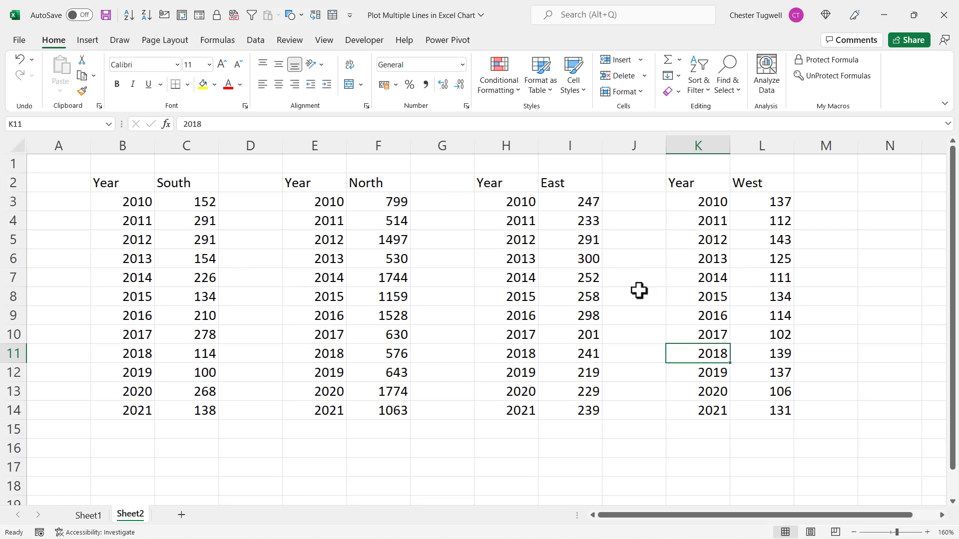
pyautogui.click(298, 450)
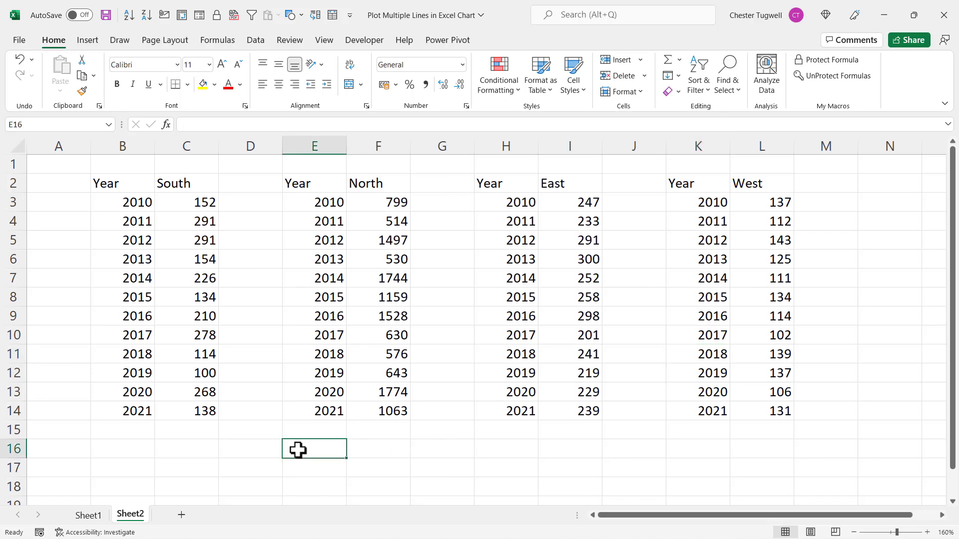
pyautogui.click(80, 43)
pyautogui.click(344, 75)
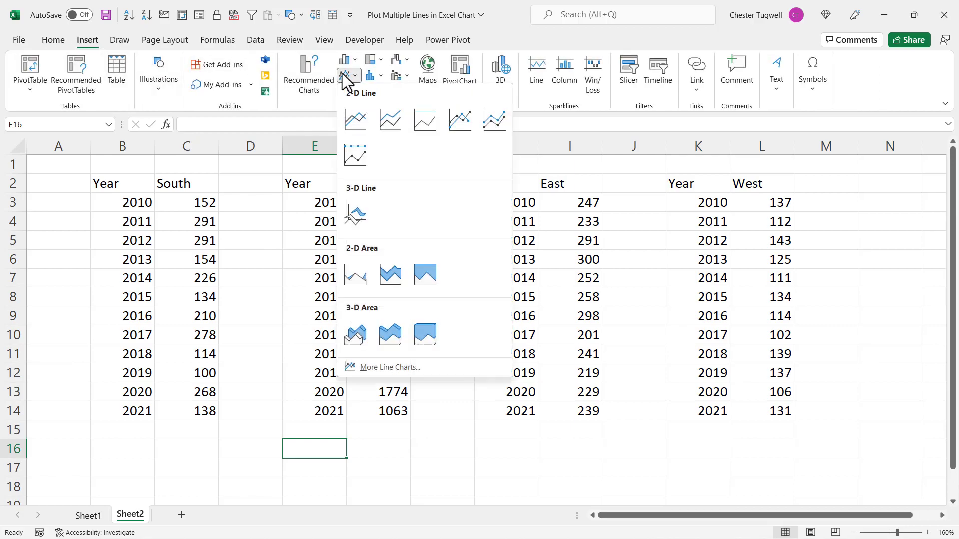
pyautogui.click(355, 120)
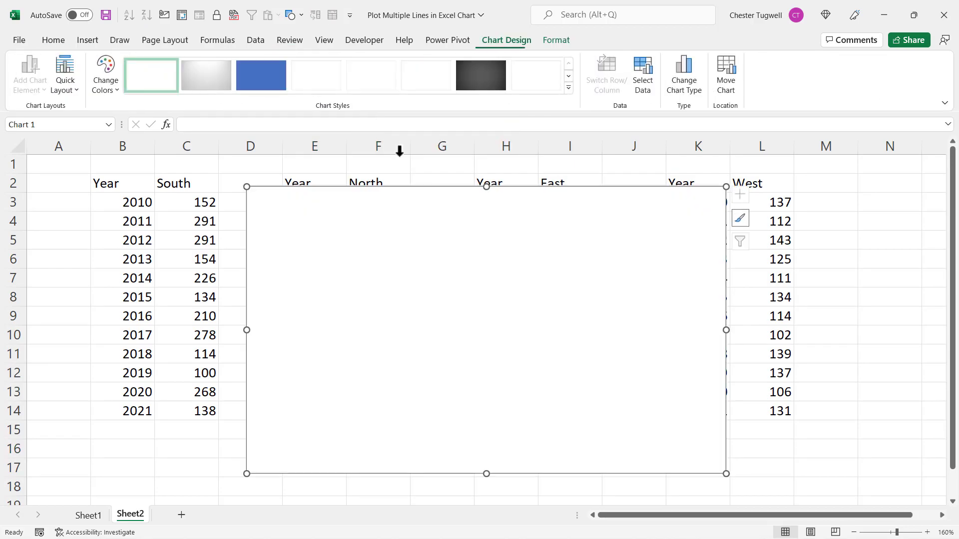
# Move the empty chart over columns M–S and bring up its Select Data settings
pyautogui.click(854, 533)
pyautogui.click(854, 532)
pyautogui.click(854, 533)
pyautogui.click(854, 533)
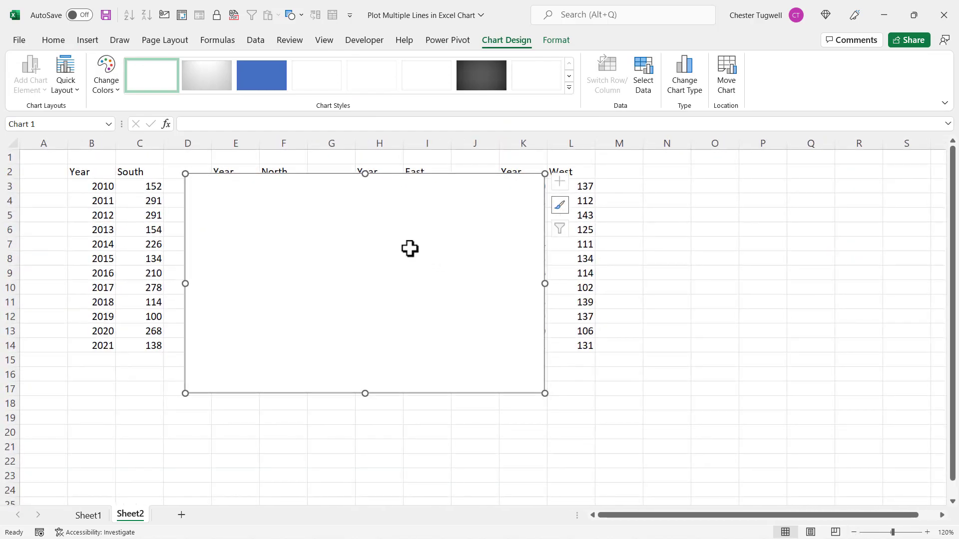
pyautogui.moveTo(409, 249); pyautogui.dragTo(826, 237)
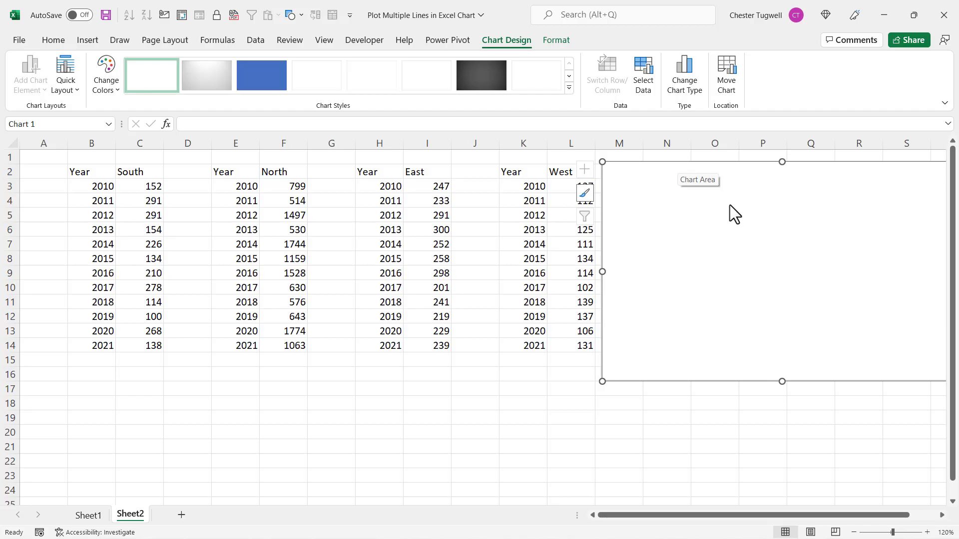
pyautogui.rightClick(730, 205)
pyautogui.click(770, 340)
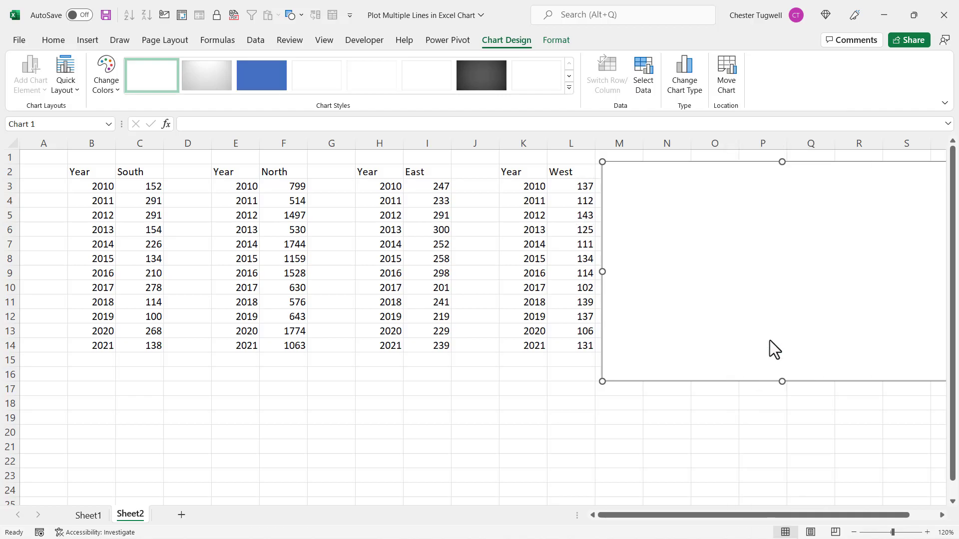
# Add C2:C14, F2:F14, I2:I14 and L2:L14 as the South, North, East and West series
pyautogui.moveTo(496, 89); pyautogui.dragTo(739, 176)
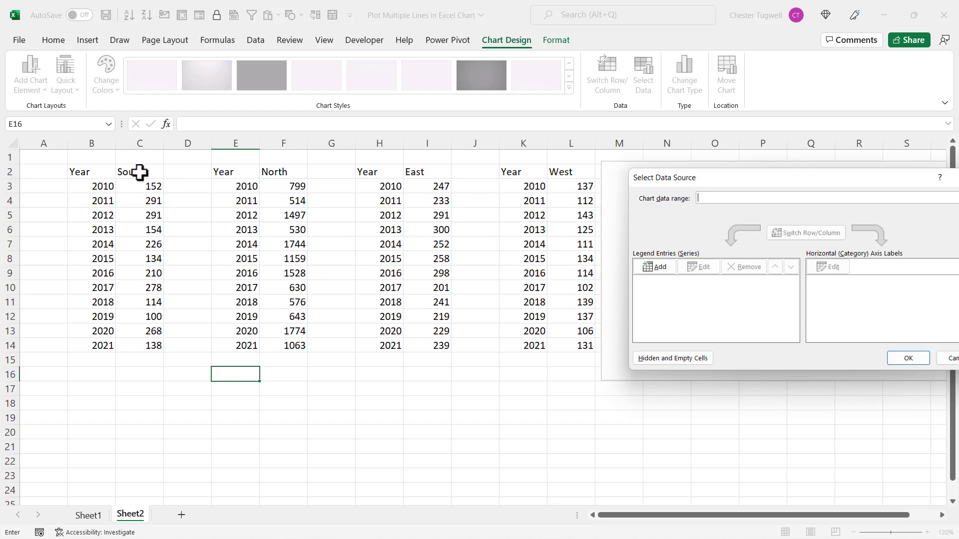
pyautogui.moveTo(142, 173); pyautogui.dragTo(153, 344)
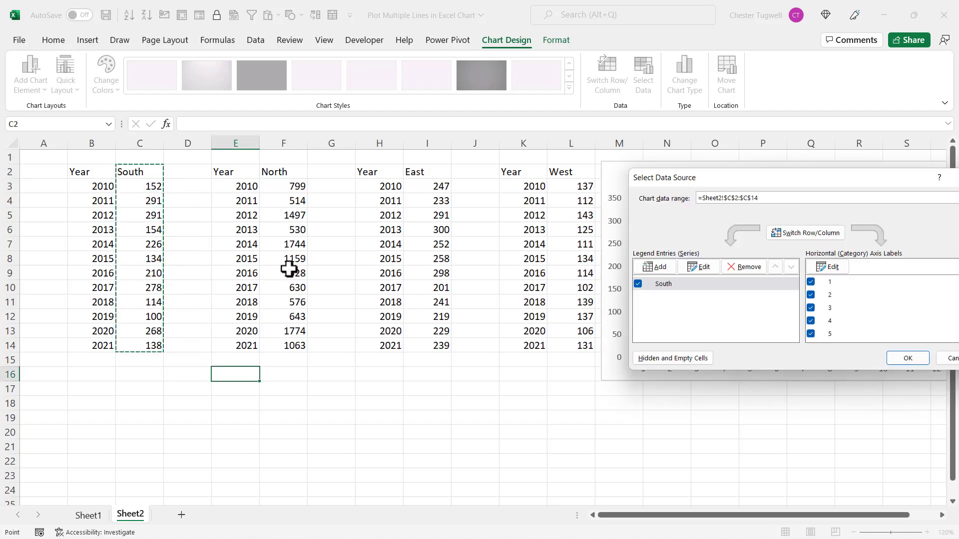
pyautogui.moveTo(293, 172); pyautogui.dragTo(294, 345)
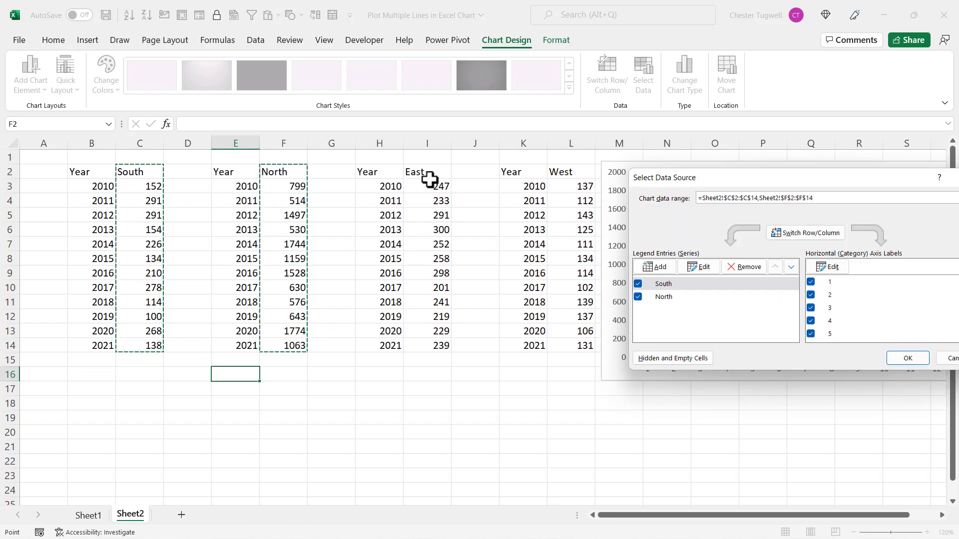
pyautogui.moveTo(430, 169); pyautogui.dragTo(434, 345)
pyautogui.moveTo(561, 172); pyautogui.dragTo(579, 345)
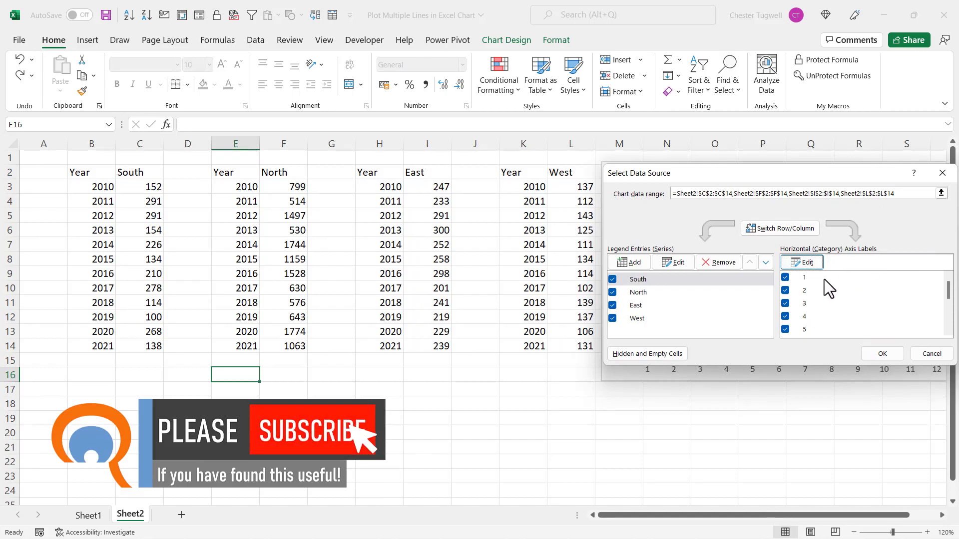
# Use years B3:B14 as horizontal axis labels and apply the data
pyautogui.click(812, 265)
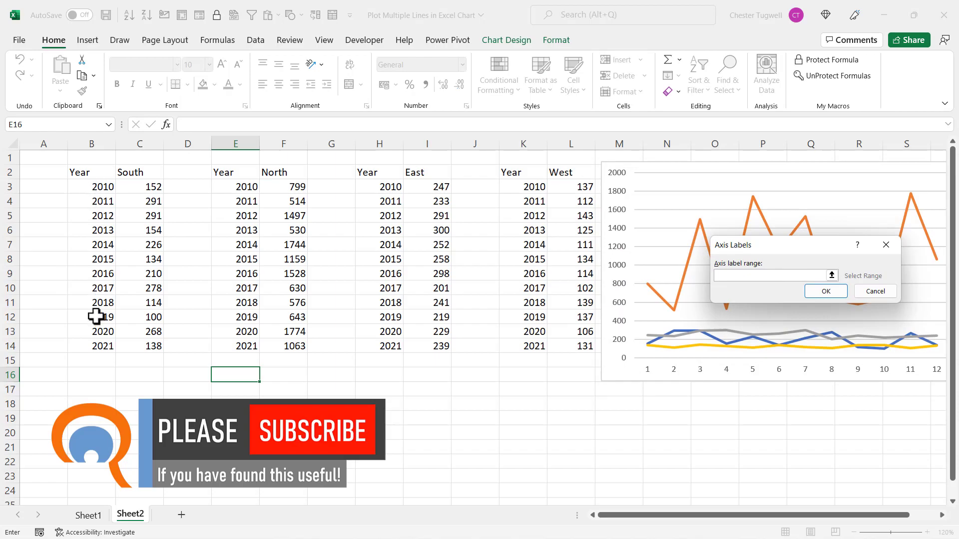
pyautogui.moveTo(97, 186); pyautogui.dragTo(96, 342)
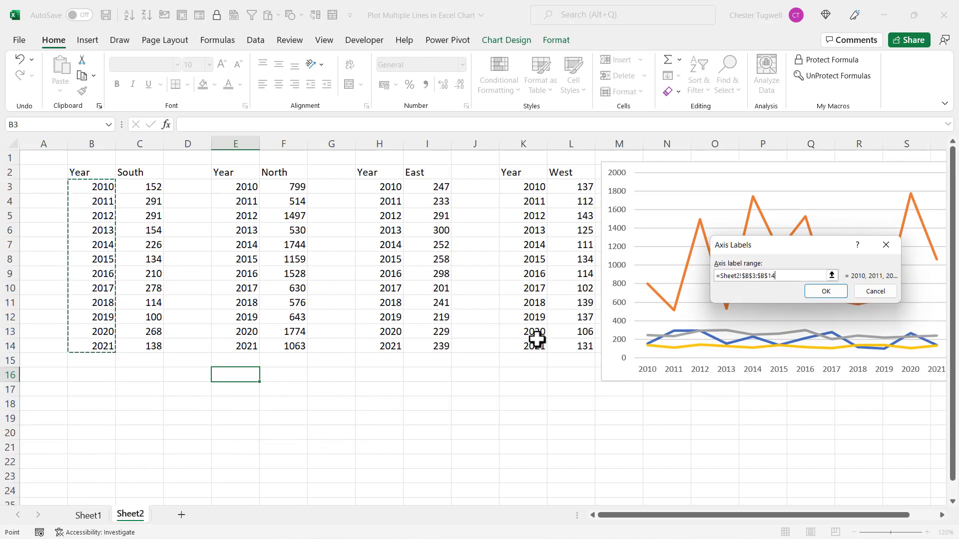
pyautogui.click(817, 296)
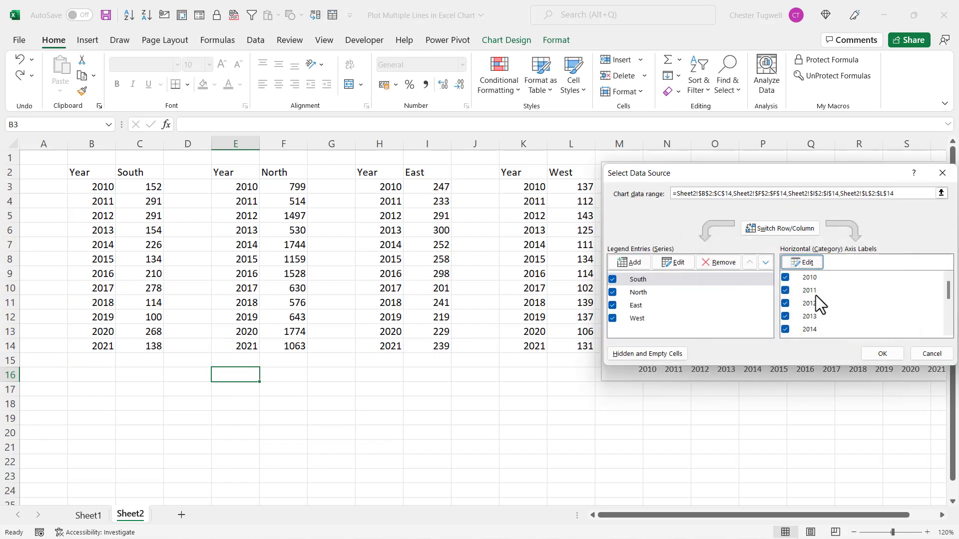
pyautogui.click(874, 351)
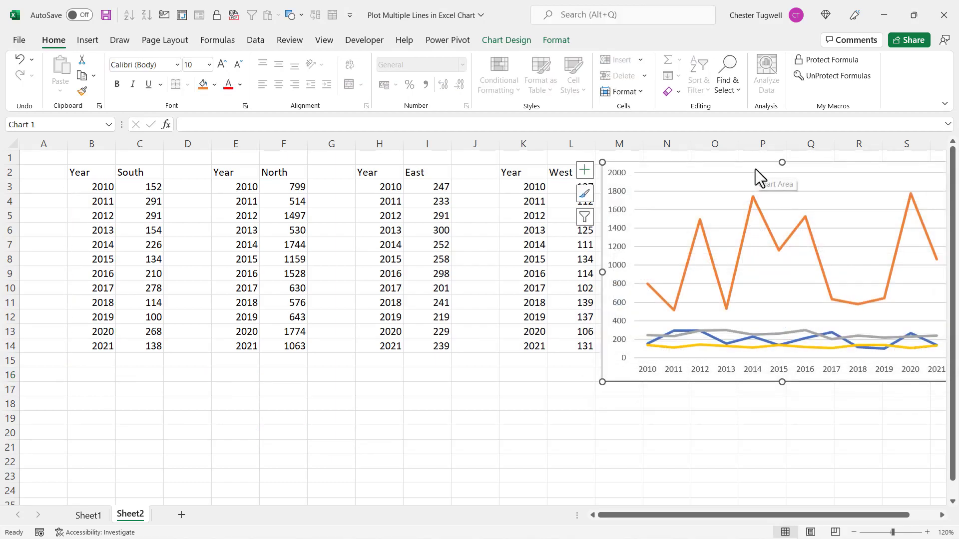
# Move the chart over columns I–P and turn on Chart Title and Legend
pyautogui.moveTo(755, 169); pyautogui.dragTo(563, 214)
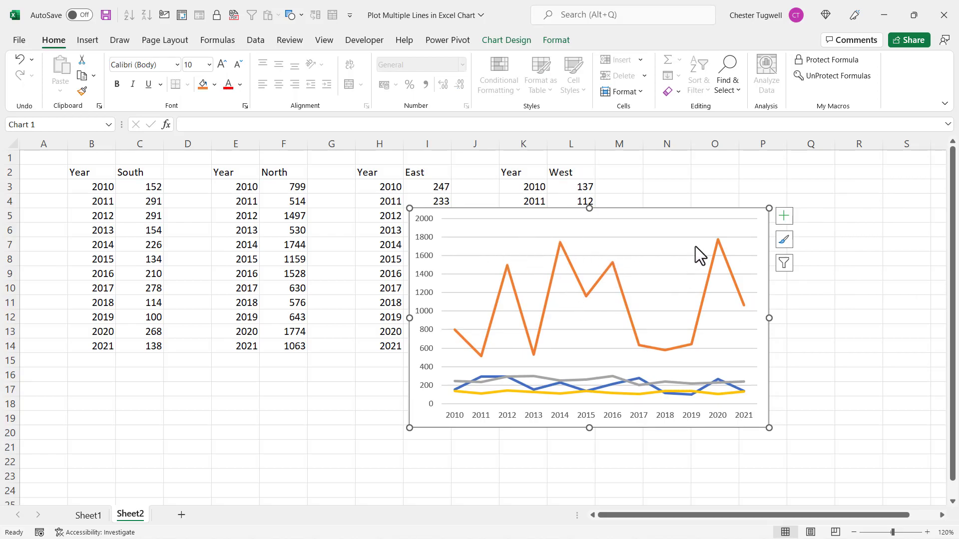
pyautogui.click(784, 217)
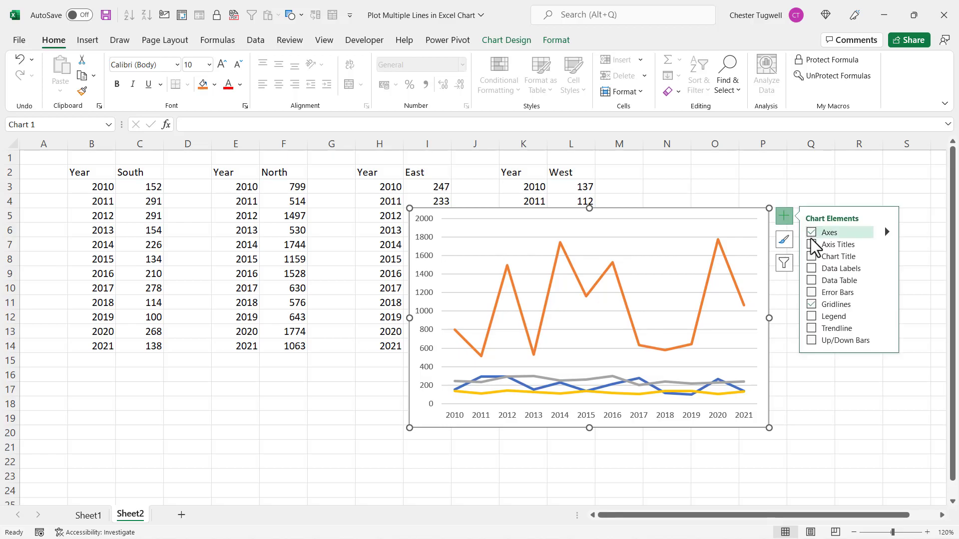
pyautogui.click(811, 256)
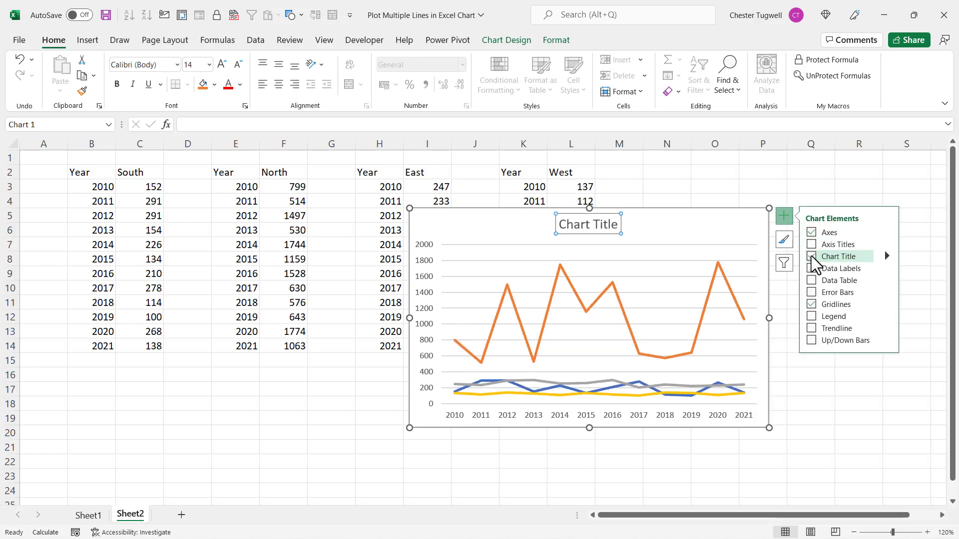
pyautogui.click(812, 316)
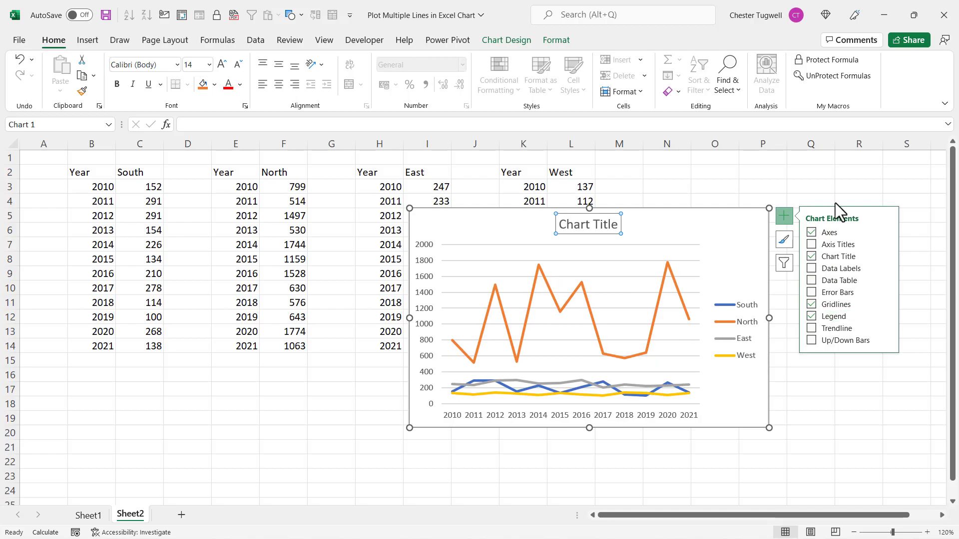